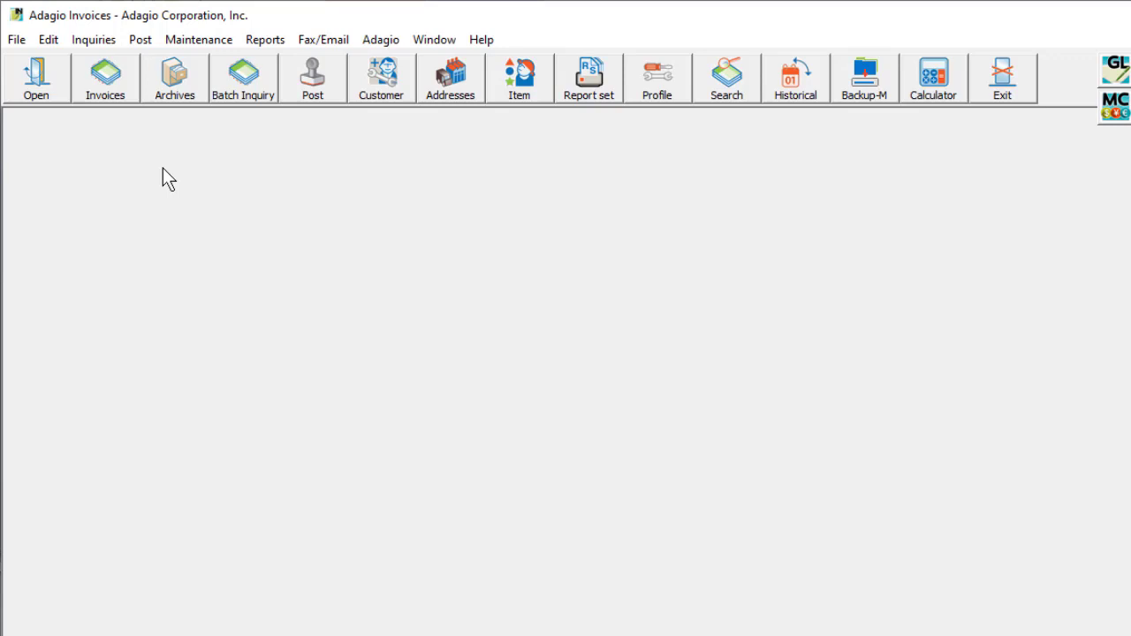
- Open the historical invoices list for inquiry and reopen it in maintenance mode
click(116, 41)
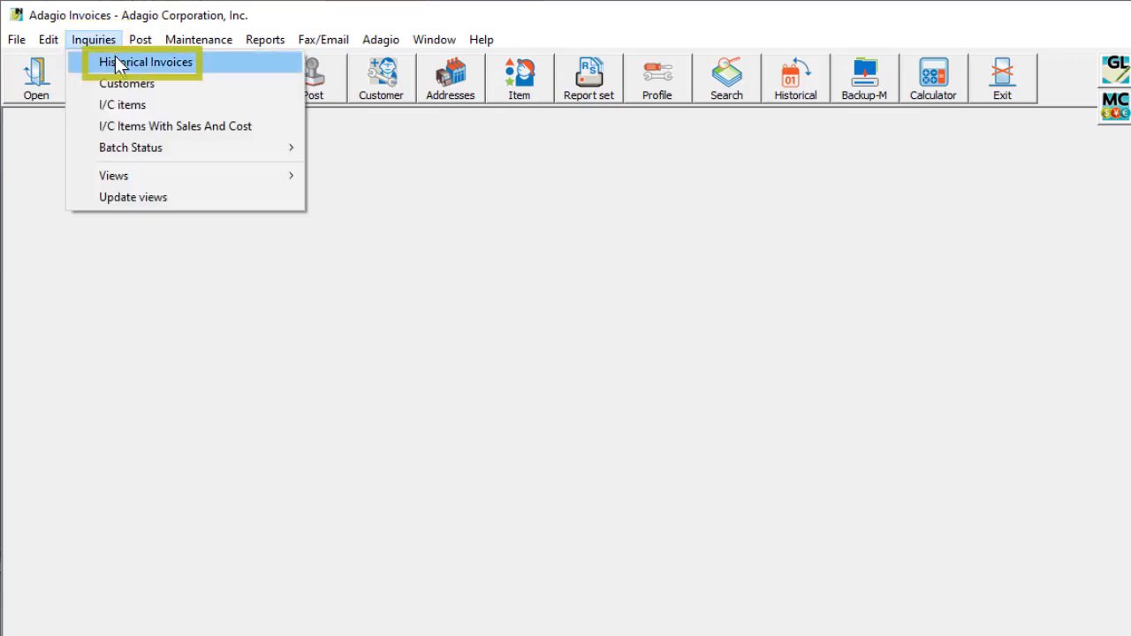
click(116, 61)
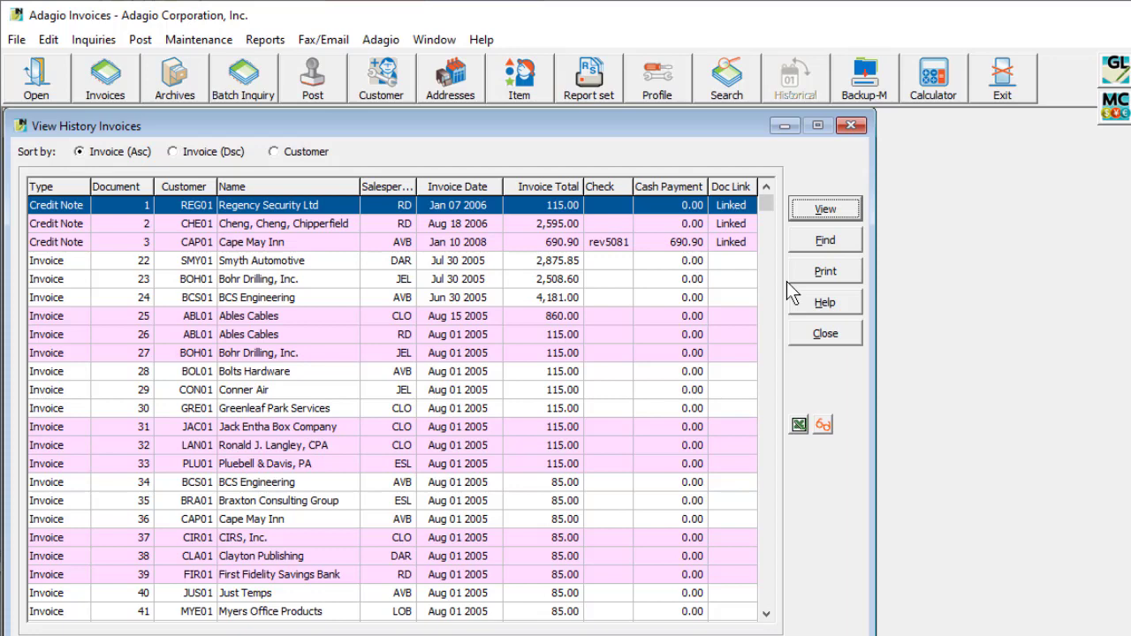
click(199, 40)
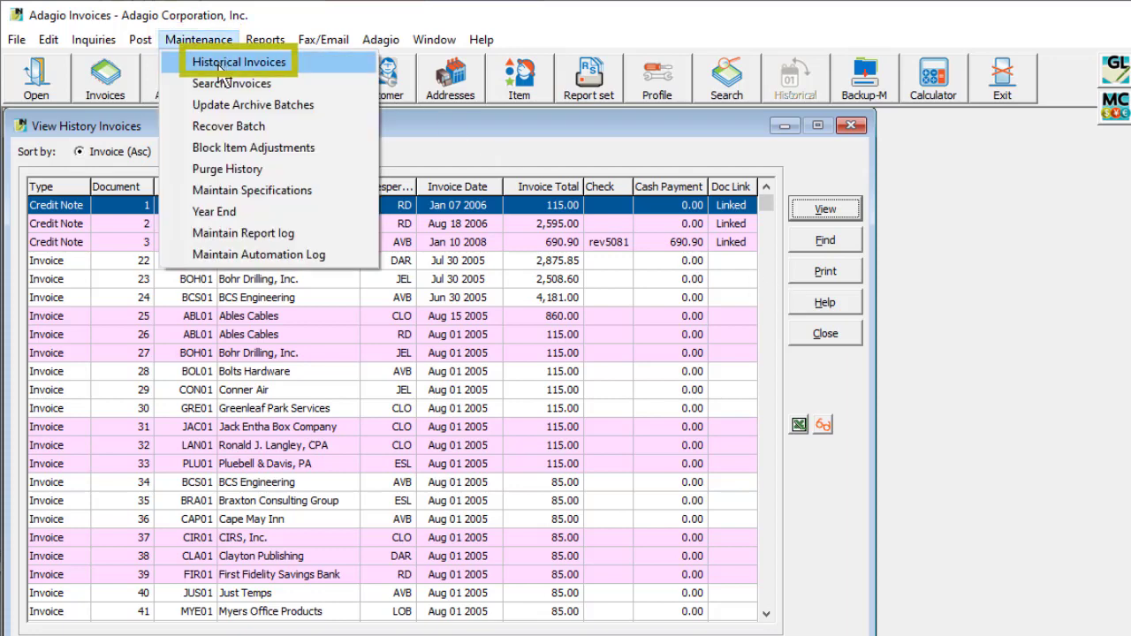
click(220, 70)
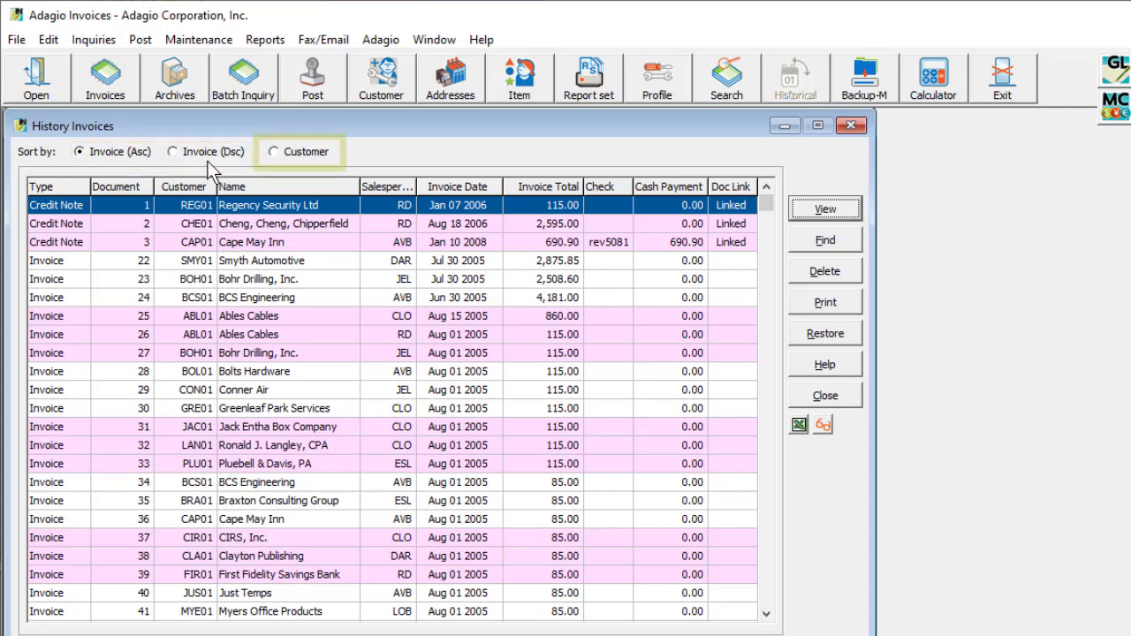
- Find invoice 1024 in the history list with the find action set to Highlight
click(276, 159)
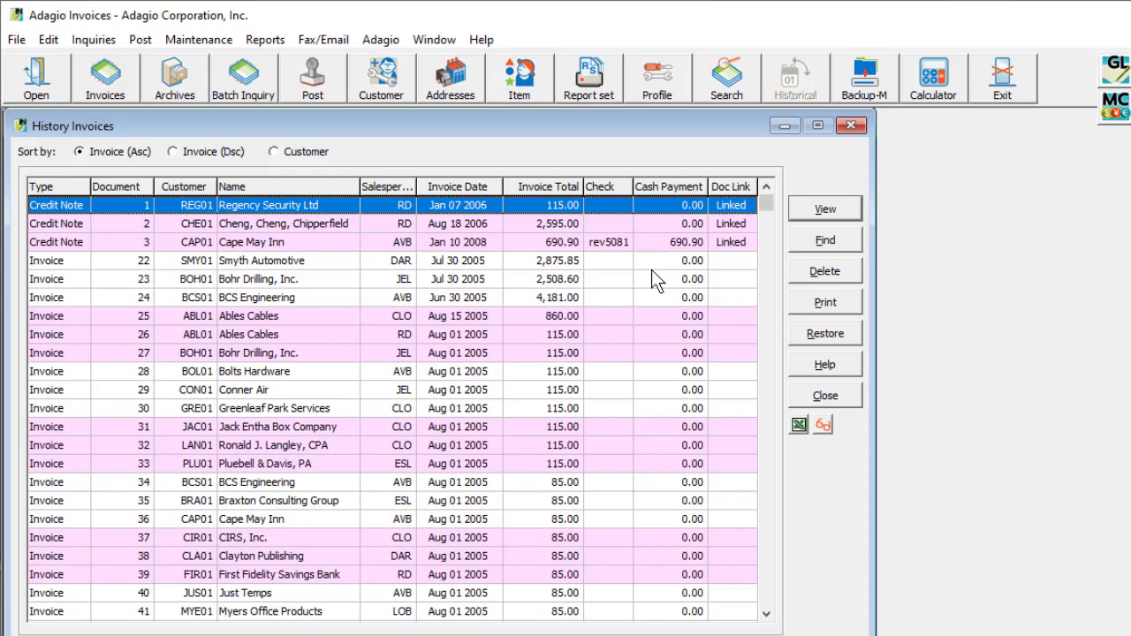
drag(765, 210, 767, 338)
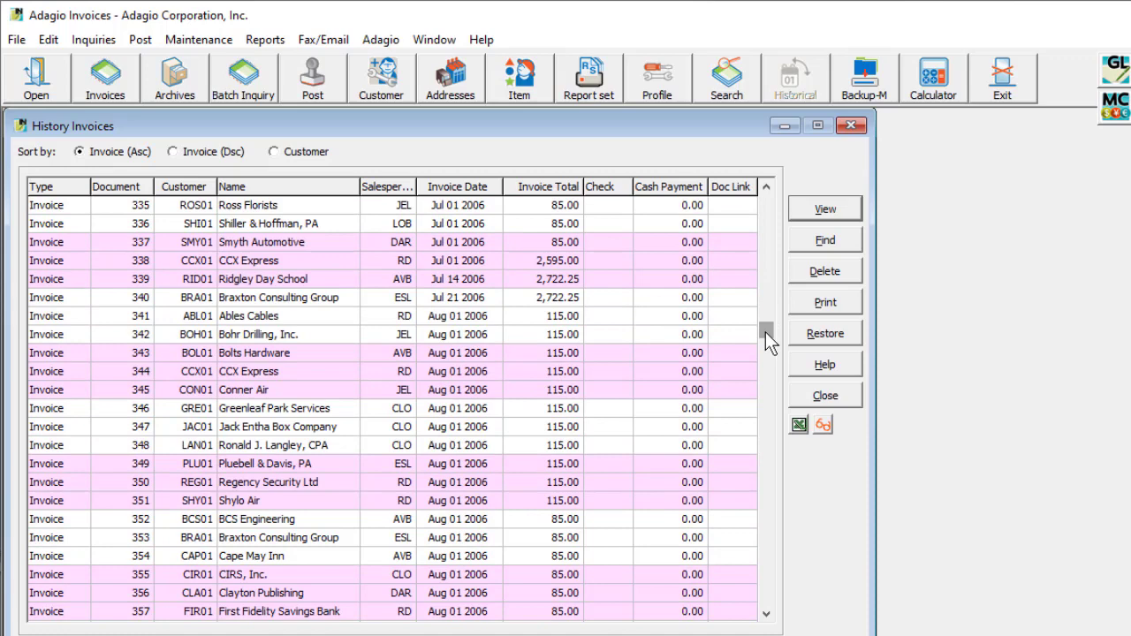
click(812, 240)
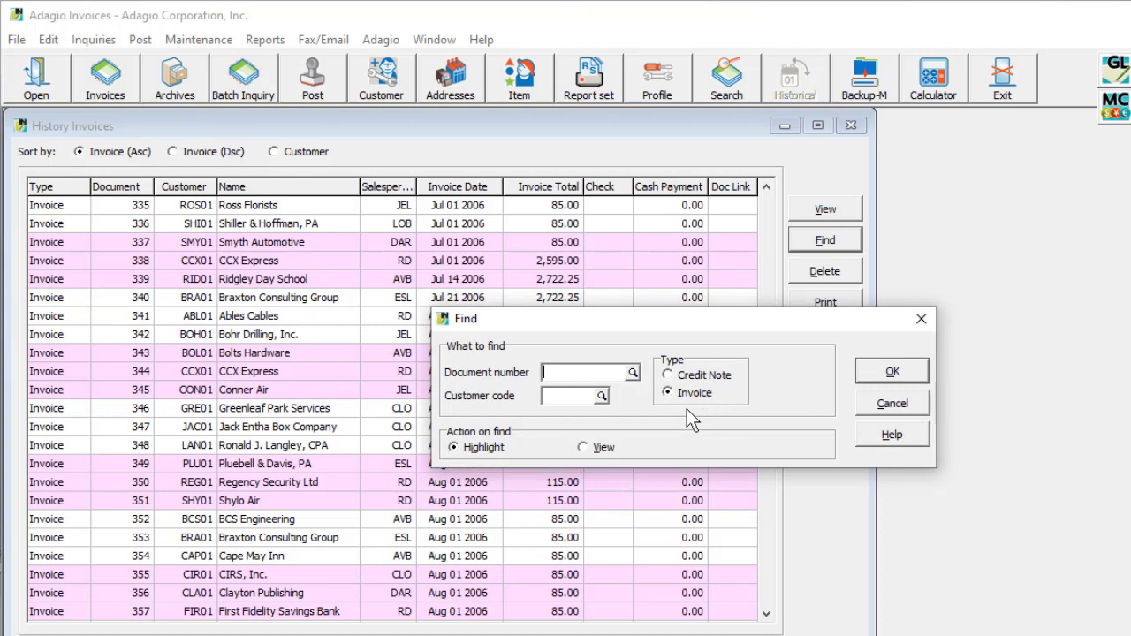
text(1024)
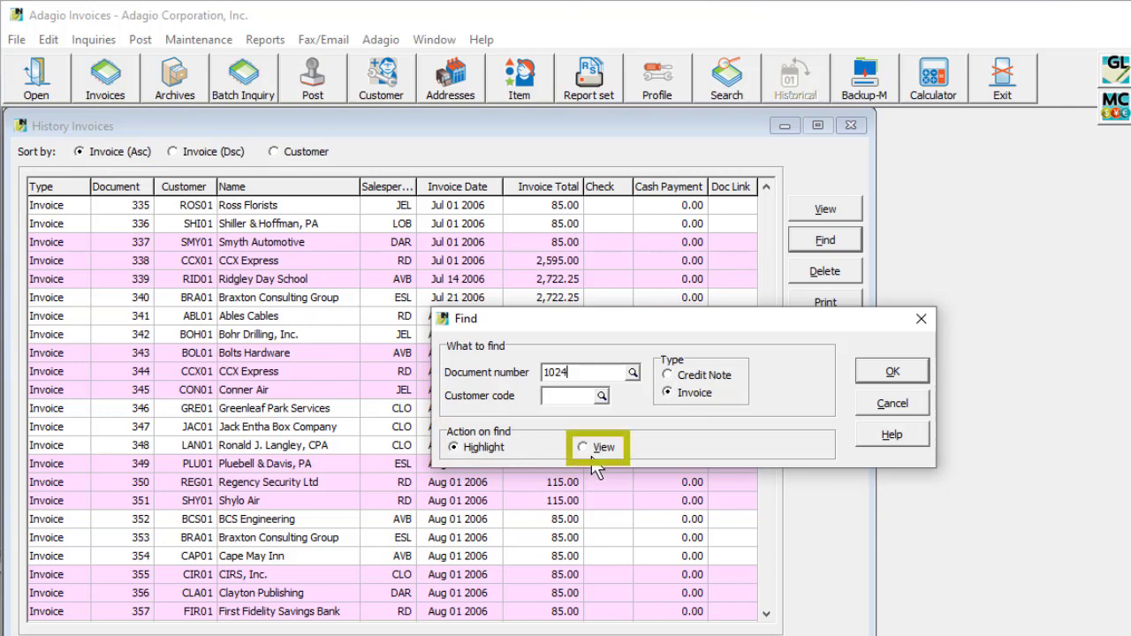
click(862, 375)
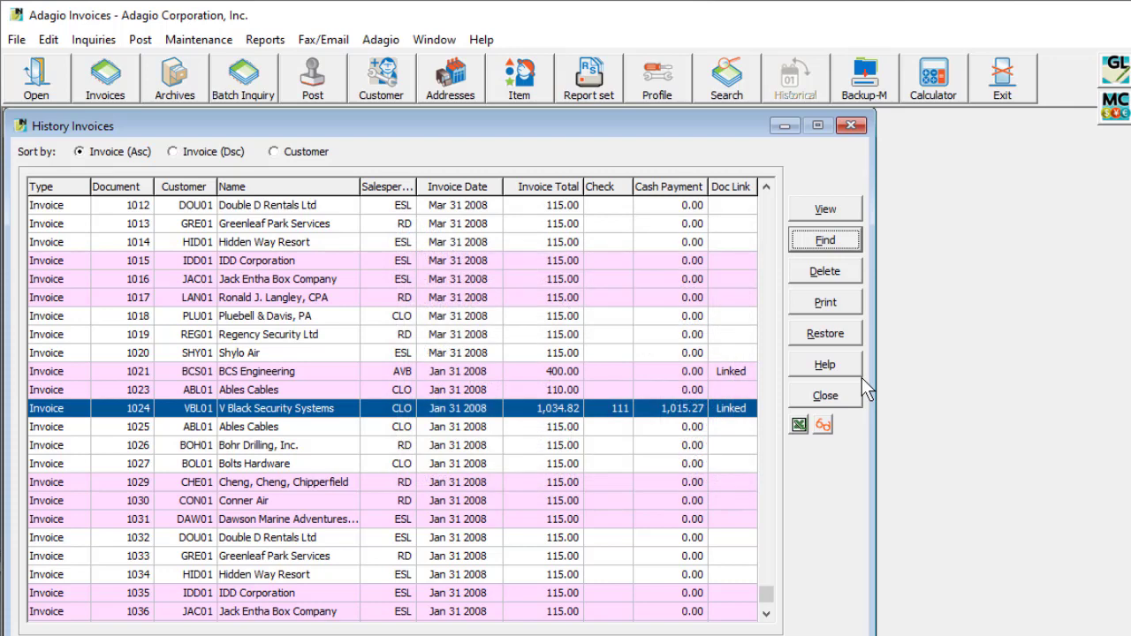
- Filter the history grid to documents whose Customer column contains the code for Cape May Inn
click(661, 410)
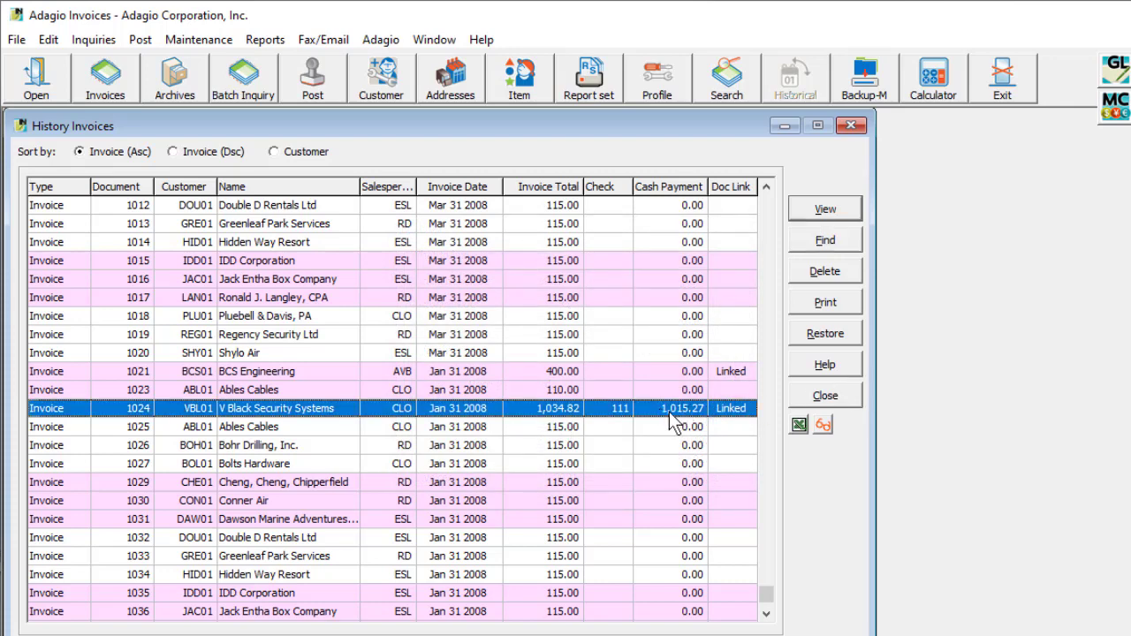
key(ctrl+f)
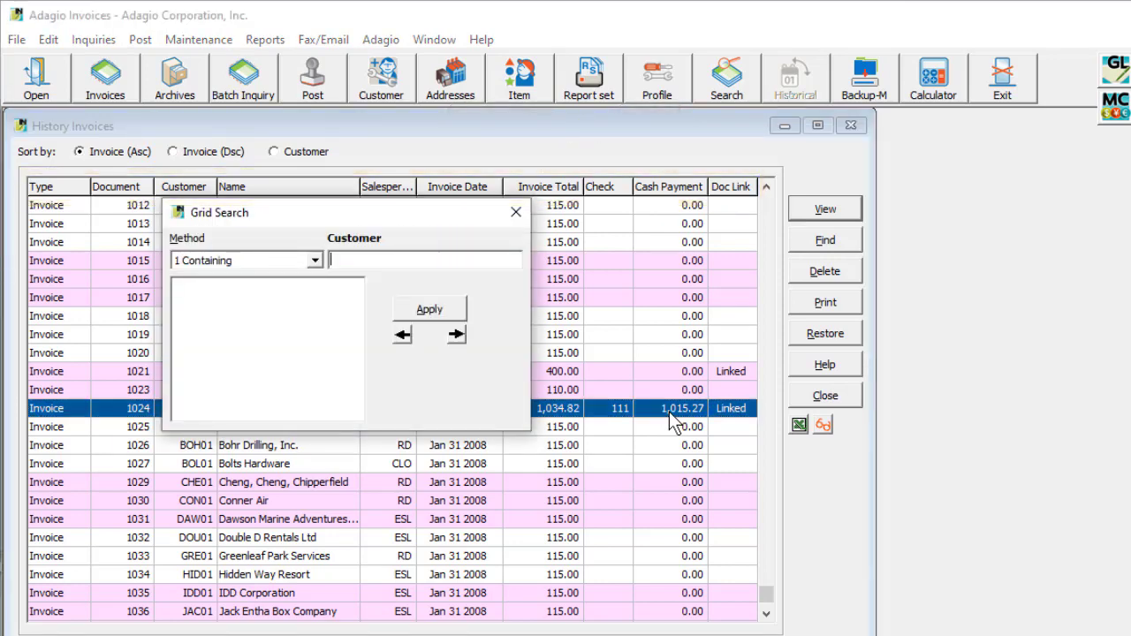
text(cap01)
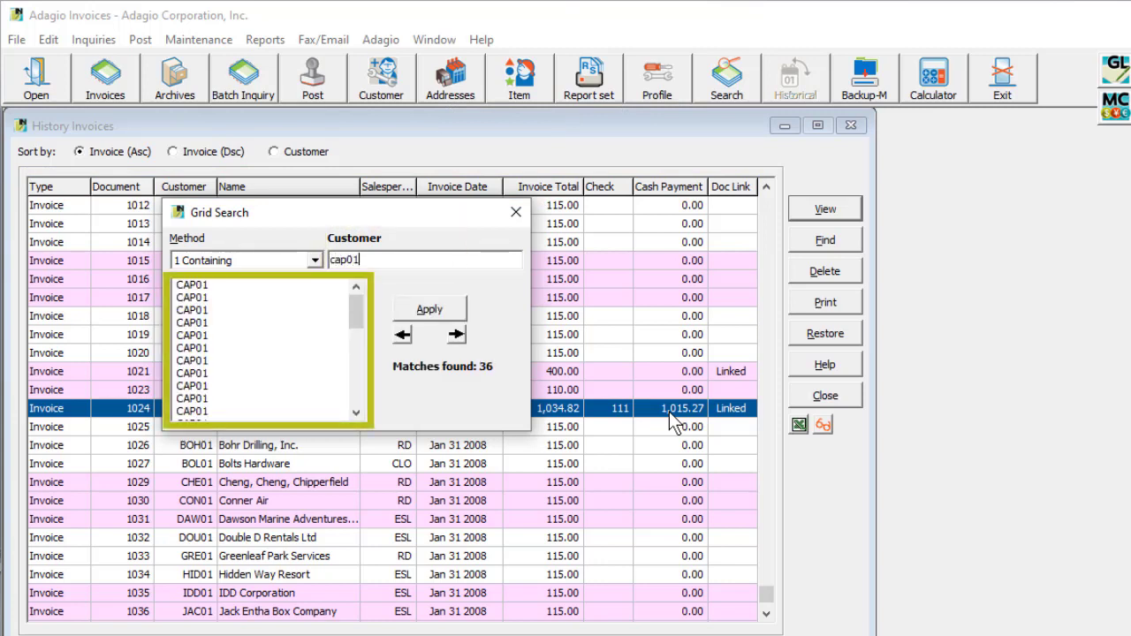
click(431, 315)
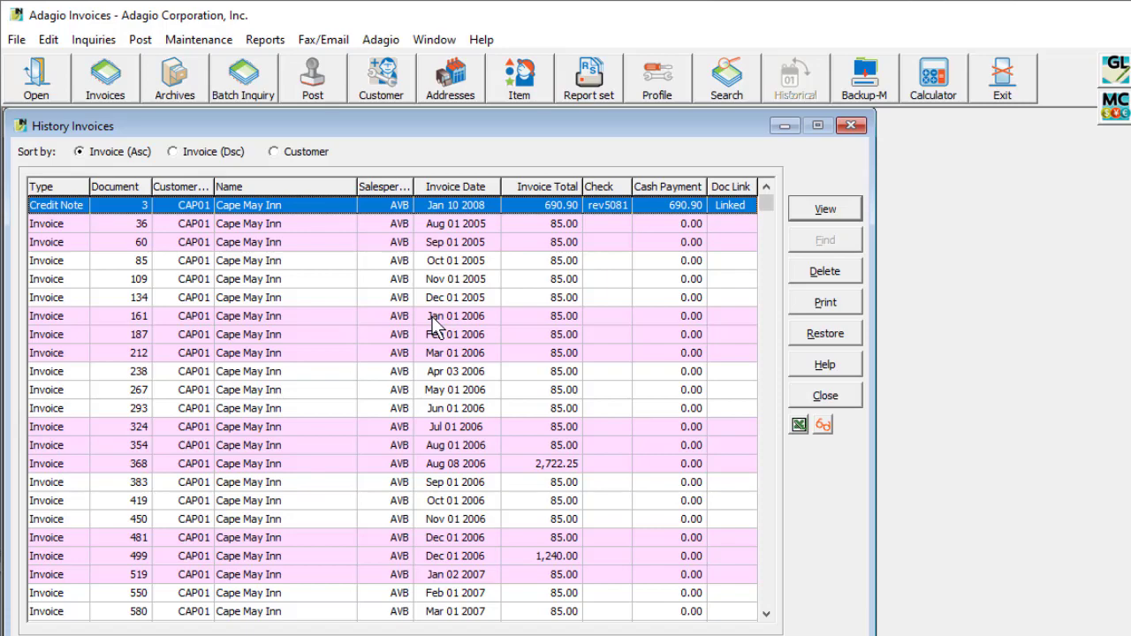
click(798, 425)
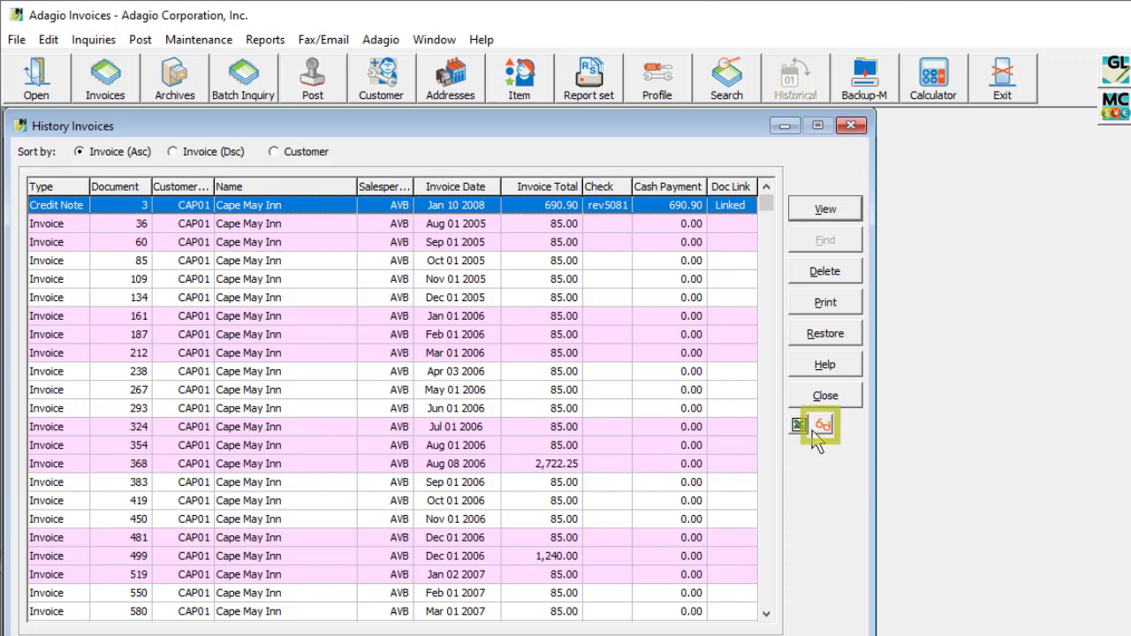
click(822, 428)
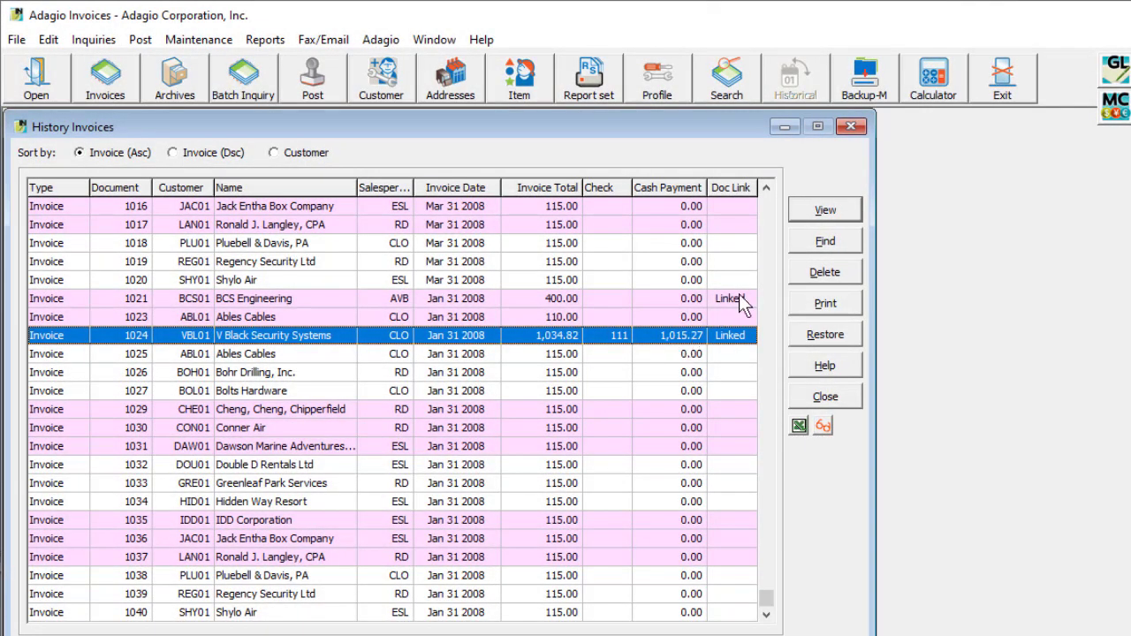
- View invoice 1024 and inspect the details of its Classroom Training Manuals line item
click(794, 218)
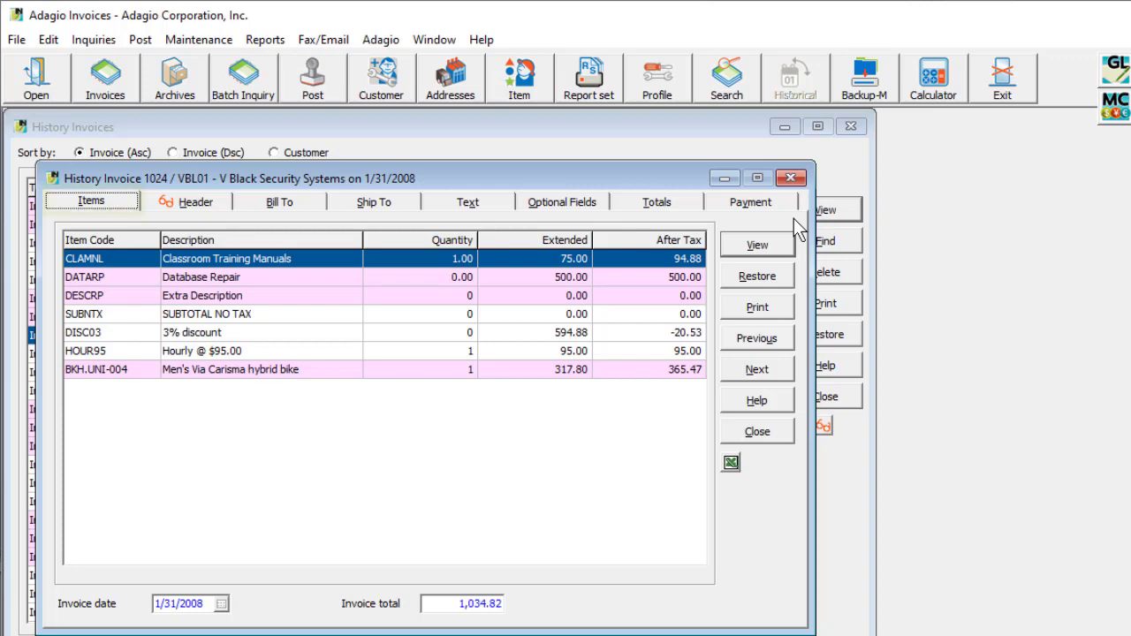
double_click(641, 261)
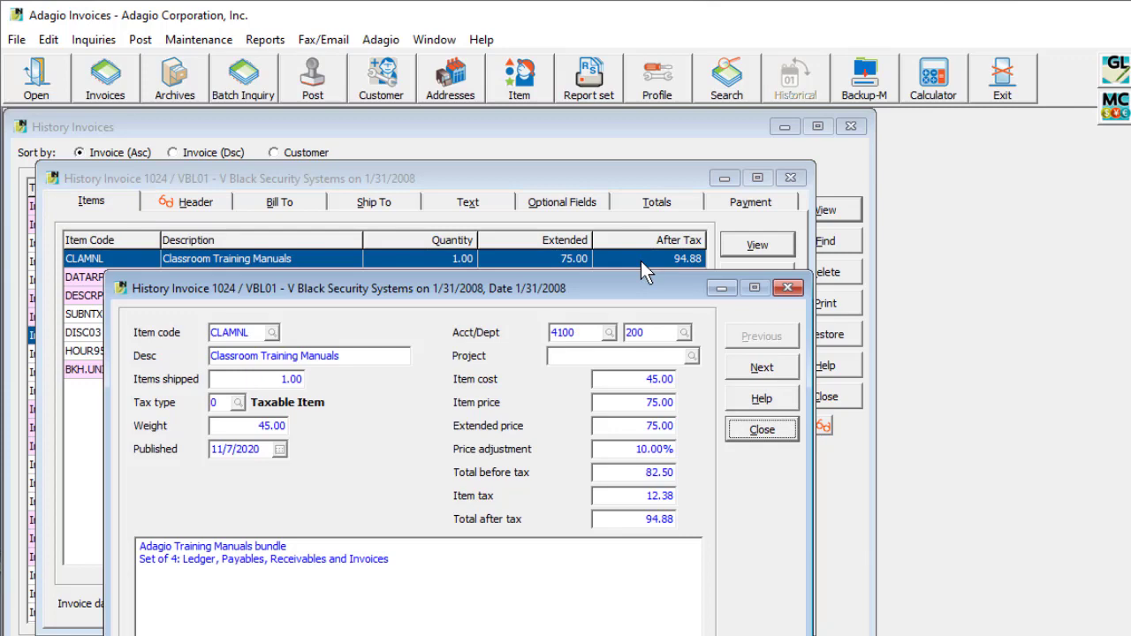
click(739, 435)
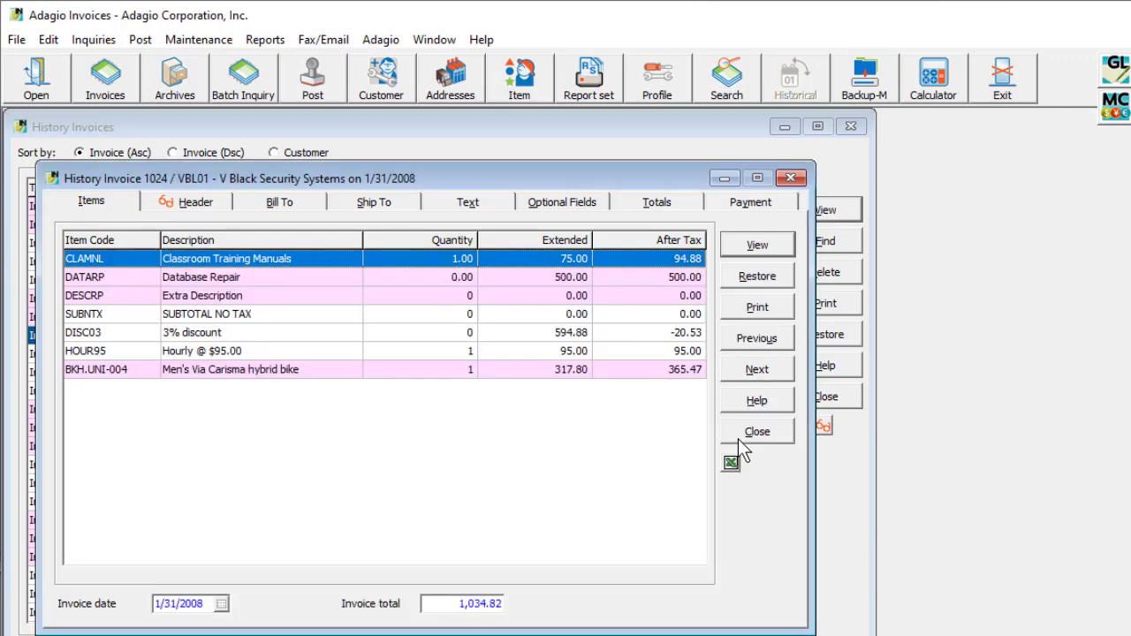
- Review the header, totals and payment details of invoice 1024 and move to the previous invoice
click(213, 202)
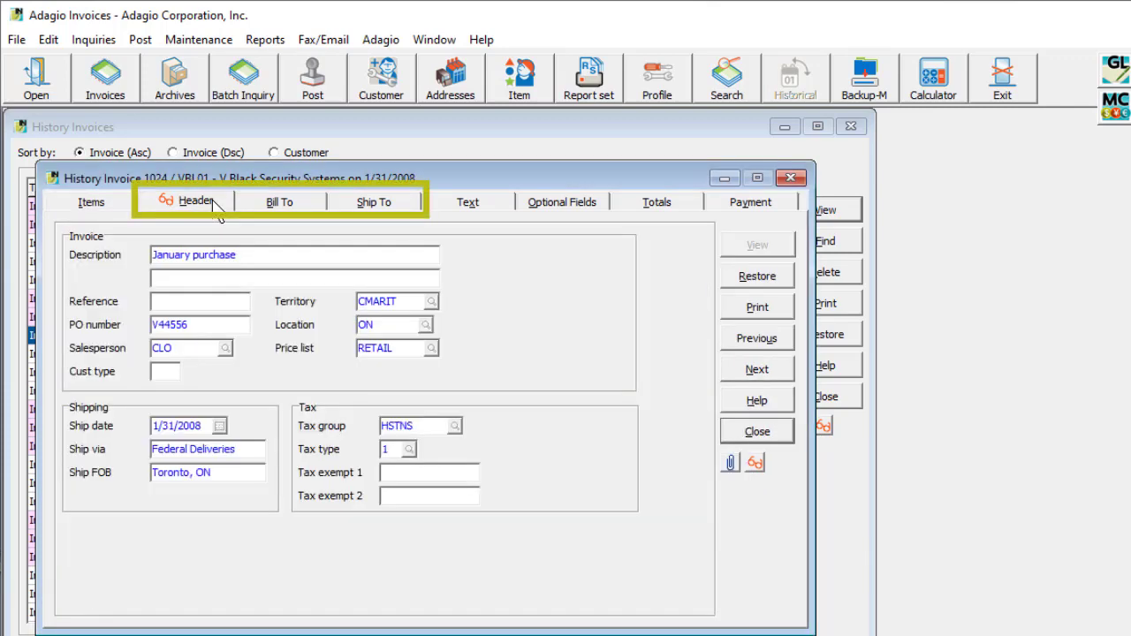
click(615, 209)
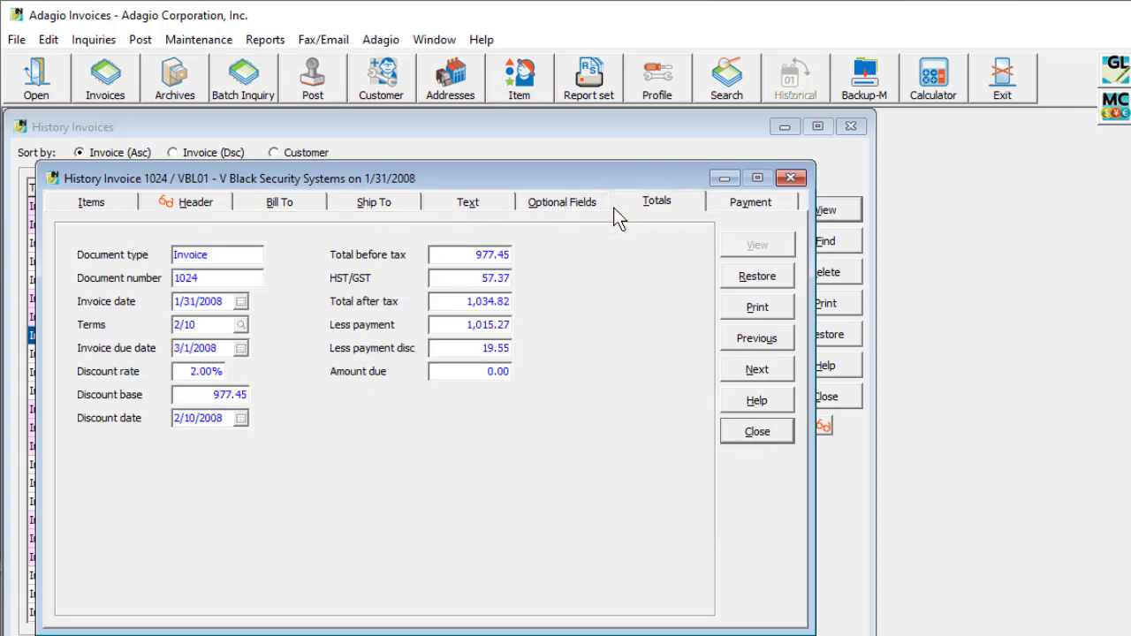
click(712, 212)
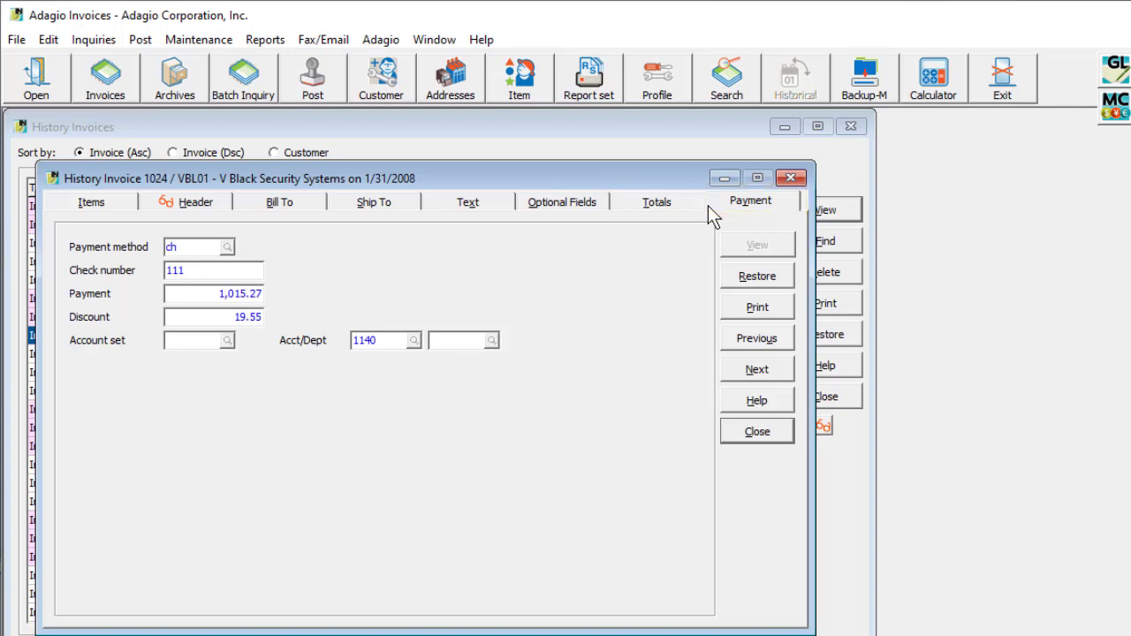
click(738, 343)
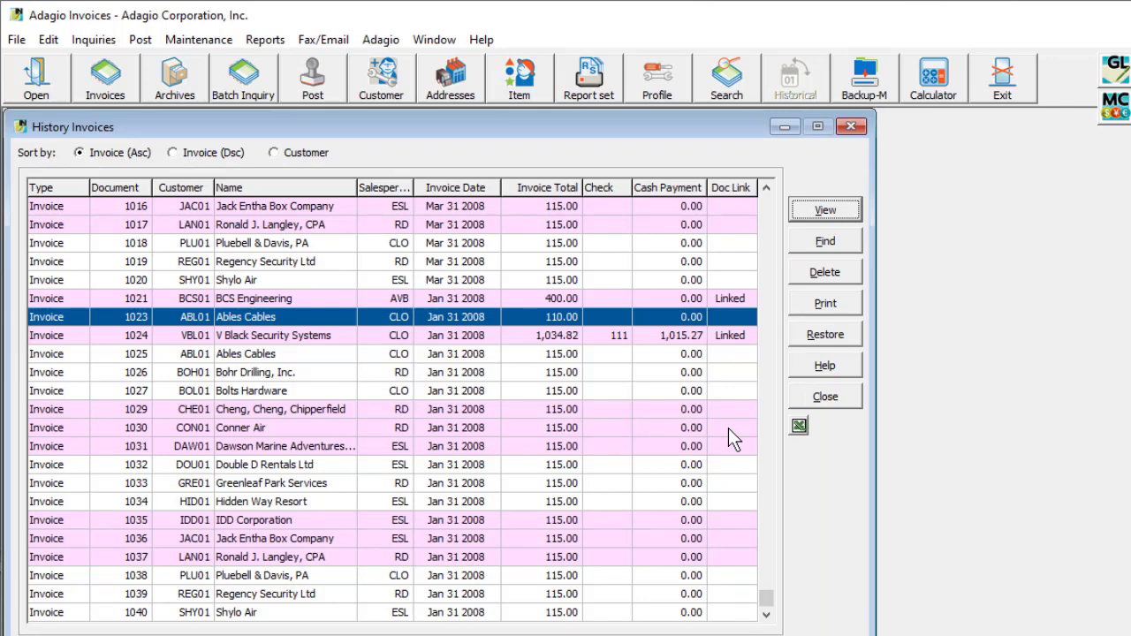
- Select invoices 1023 through 1026 plus invoice 1030 in the history list and print them
shift+click(672, 375)
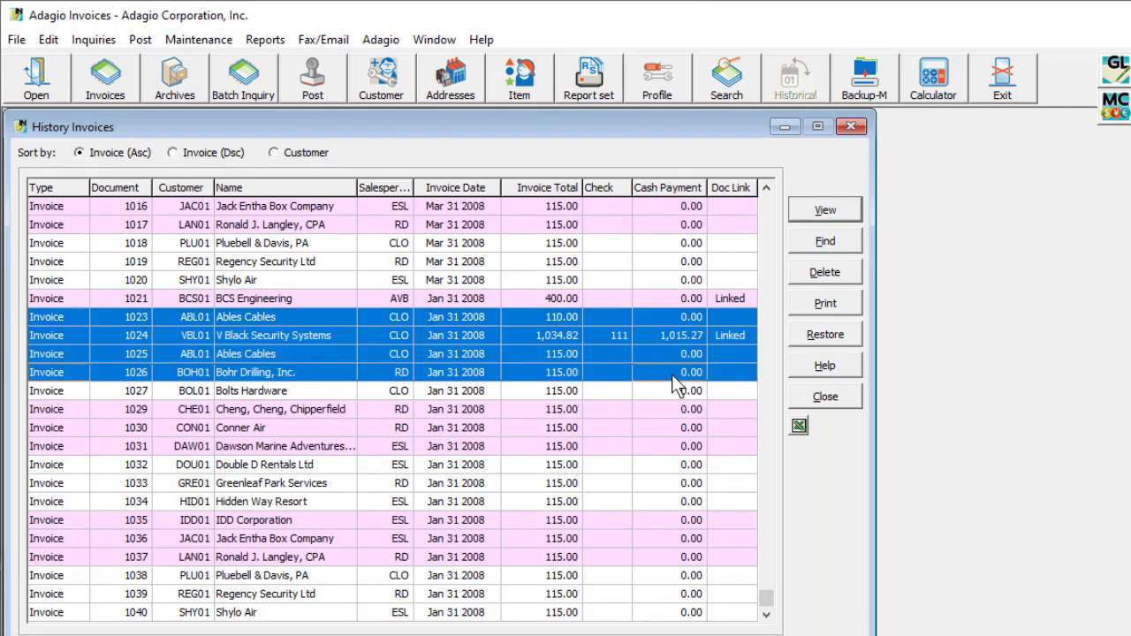
ctrl+click(672, 428)
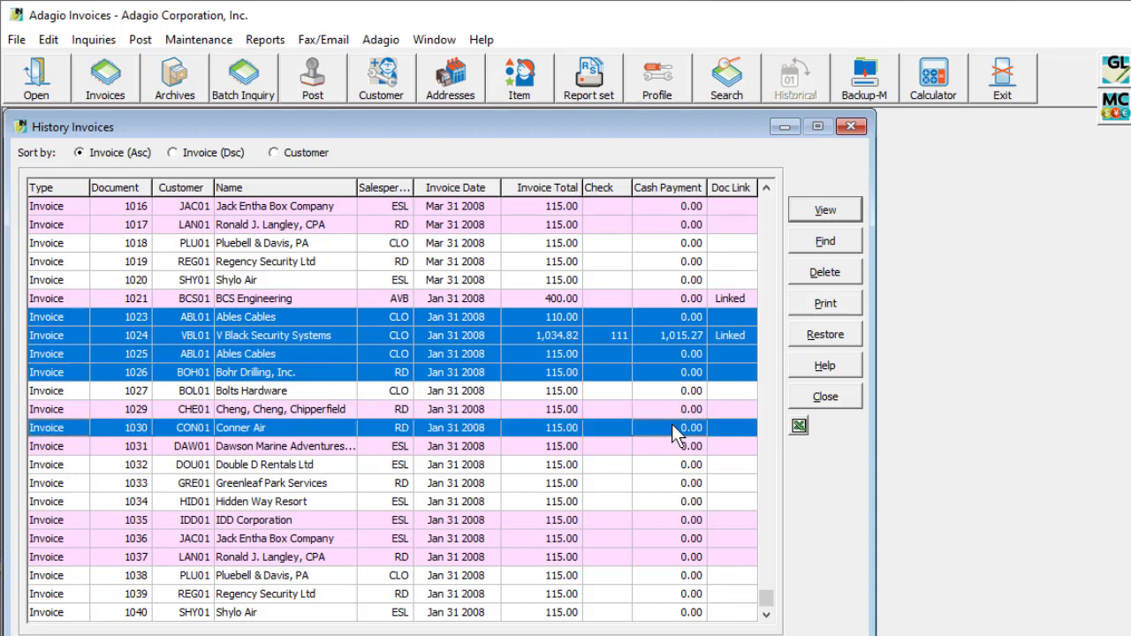
click(797, 308)
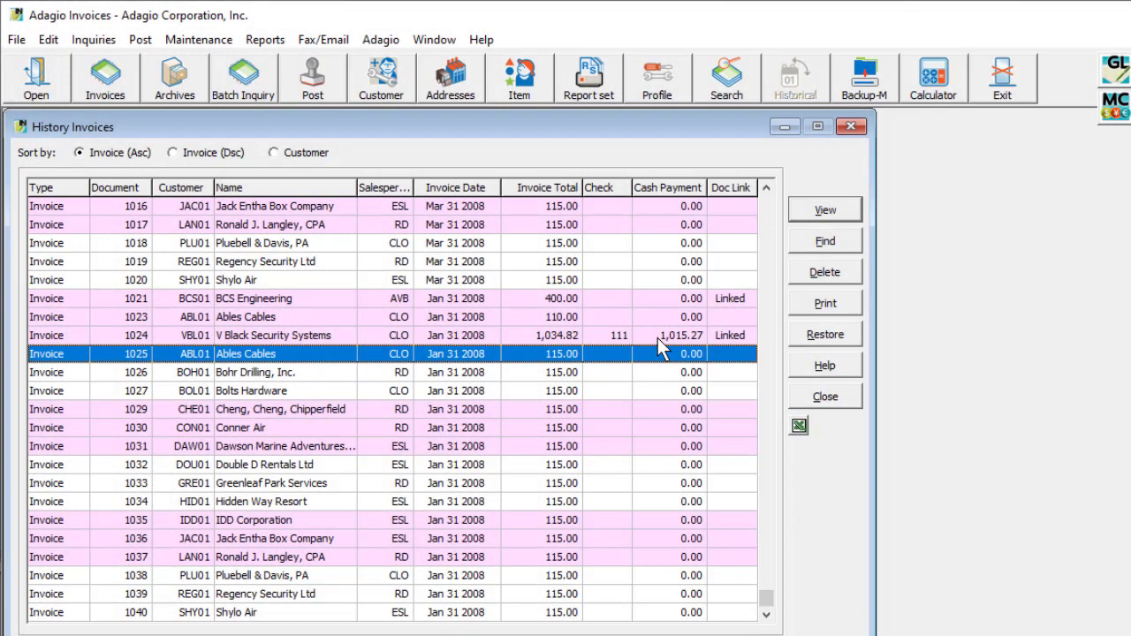
- Try to delete history invoices 1025 through 1029 plus 1031, and dismiss the invoice history purge options
shift+click(672, 412)
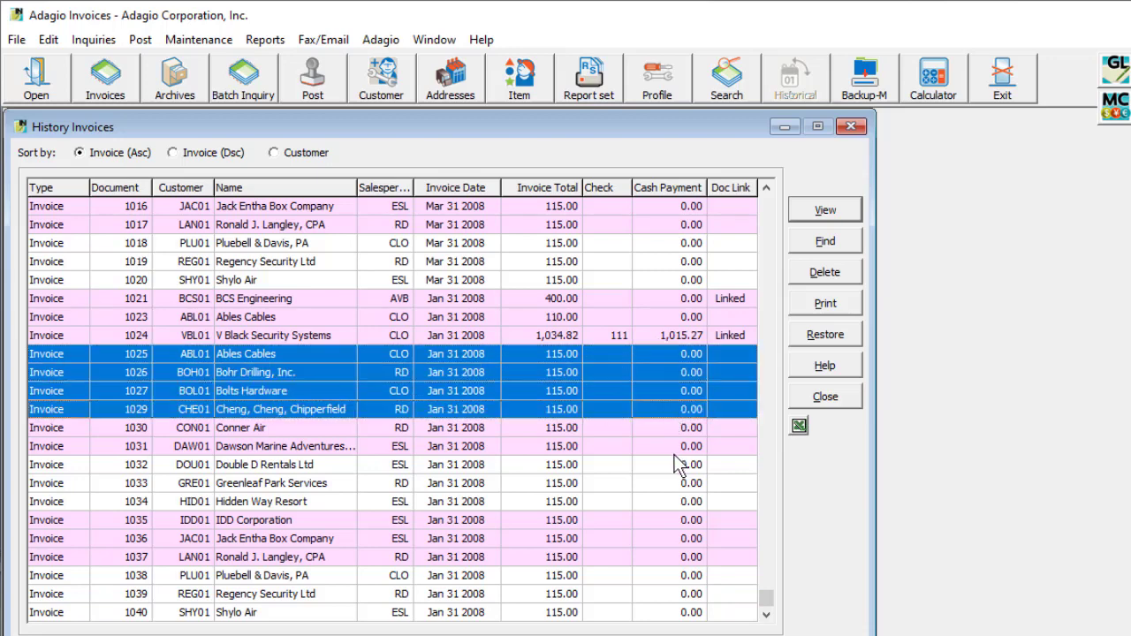
ctrl+click(676, 451)
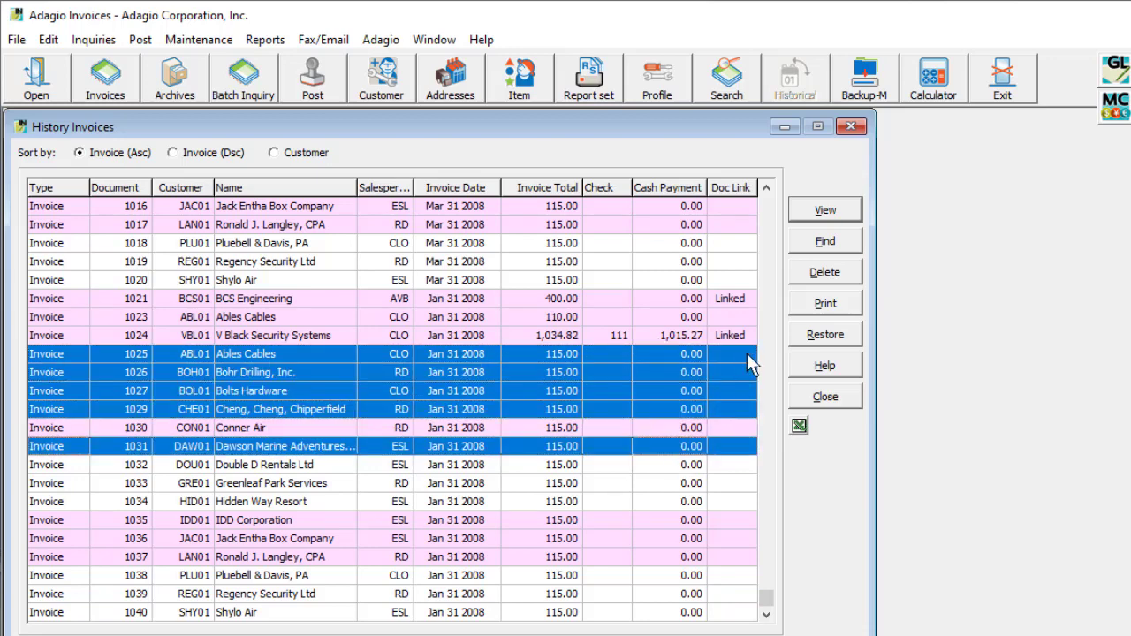
click(792, 281)
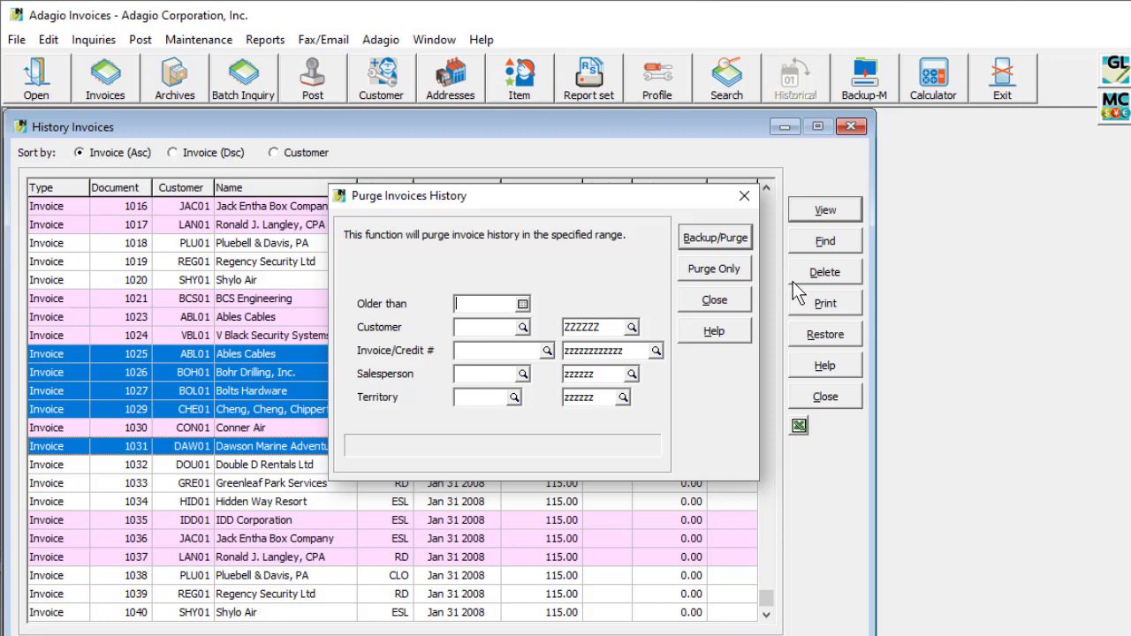
key(Escape)
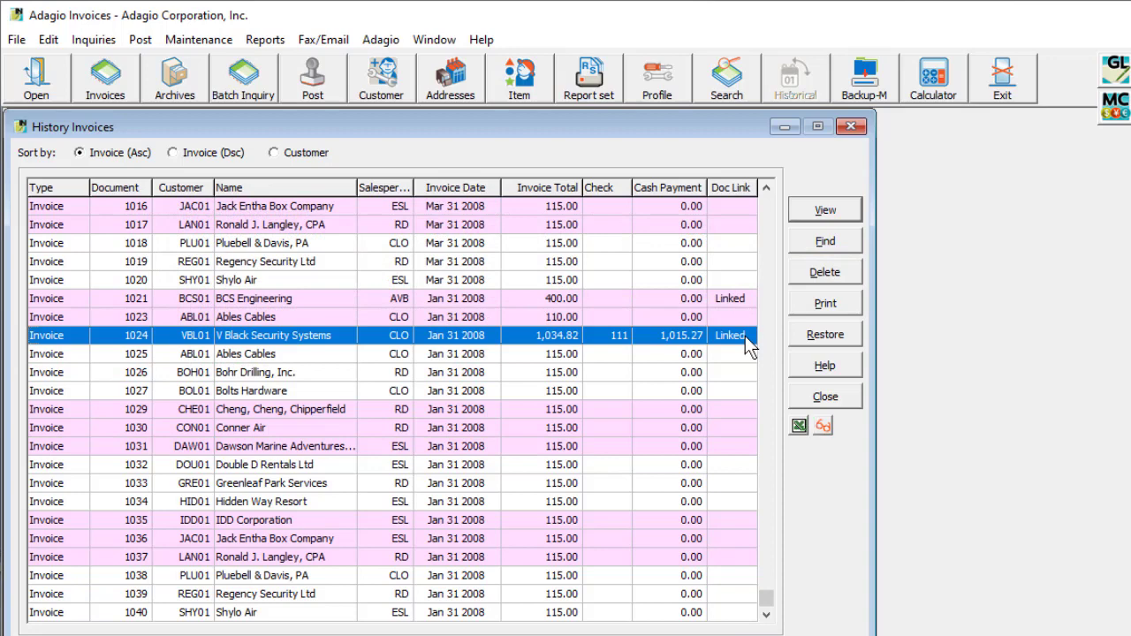
- Set the restore options for invoice 1024 to revise all details and include the payment
click(805, 341)
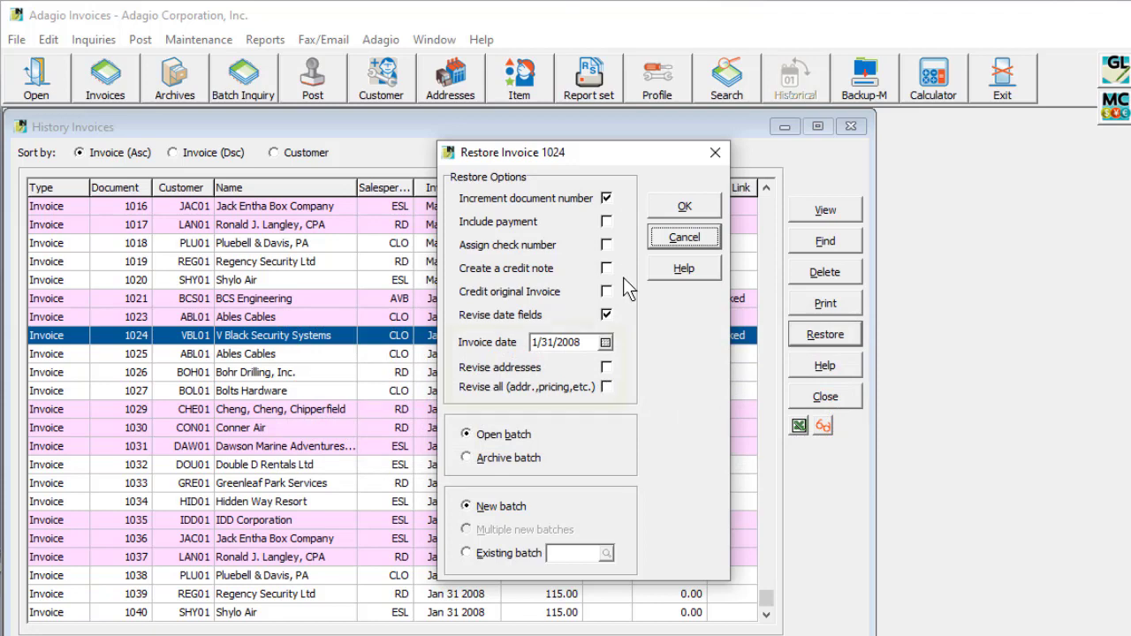
click(606, 367)
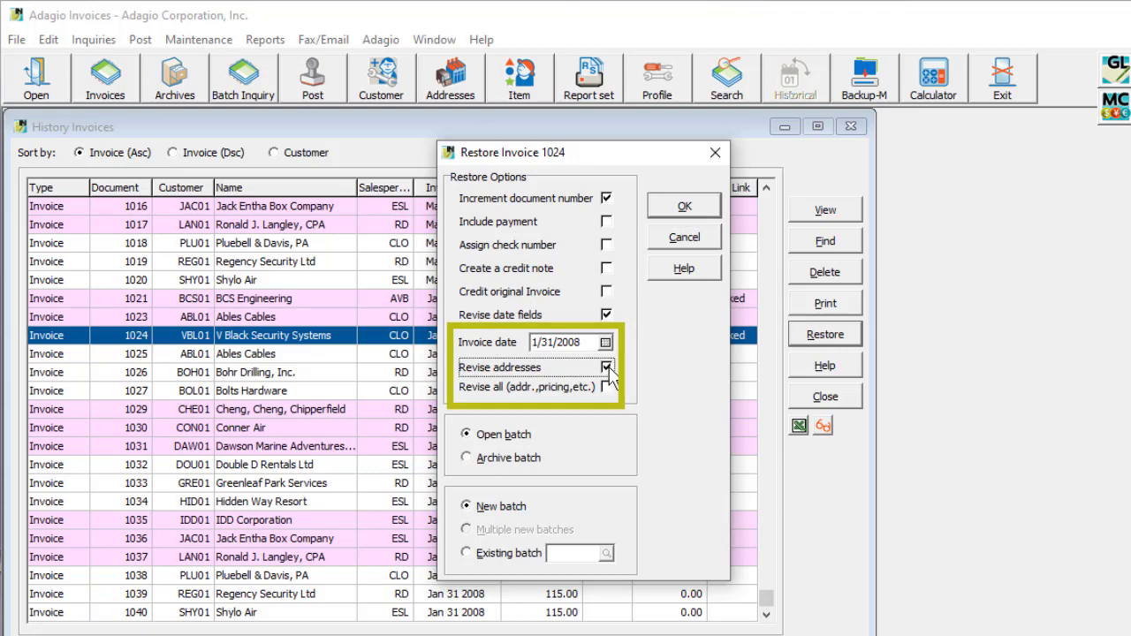
click(606, 387)
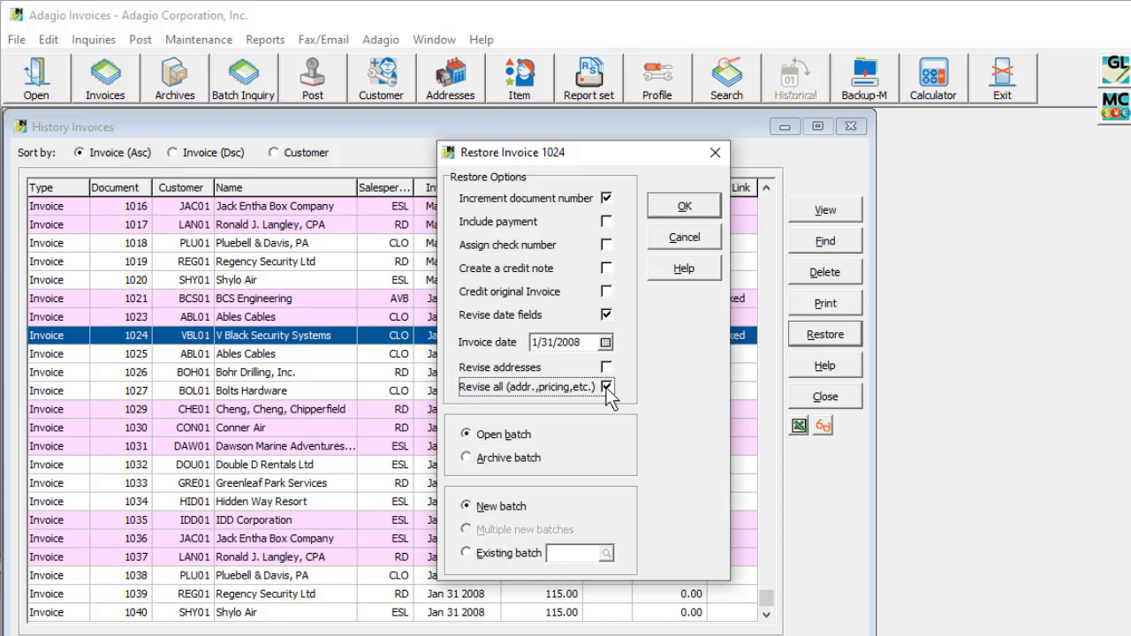
click(606, 222)
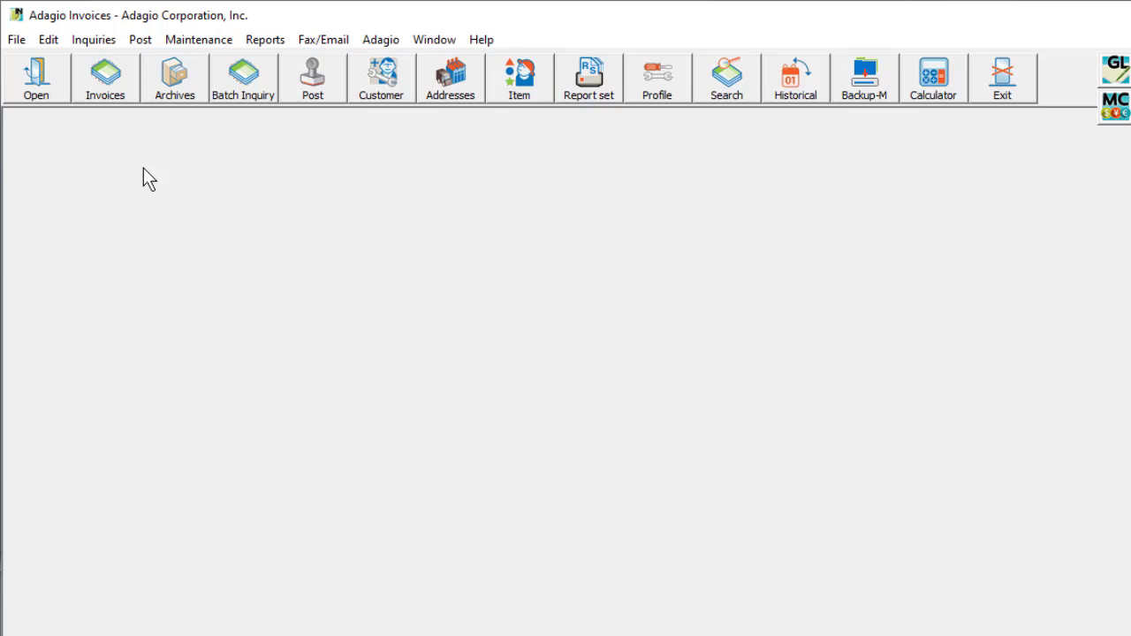
- Open the print options for the History Listing report
click(251, 41)
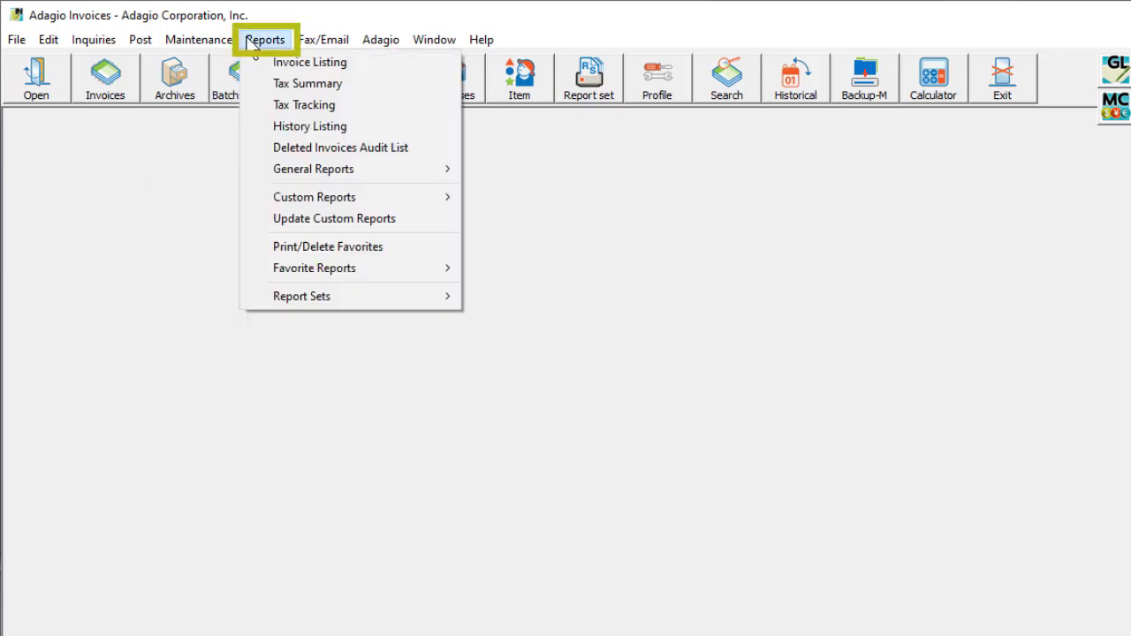
click(251, 129)
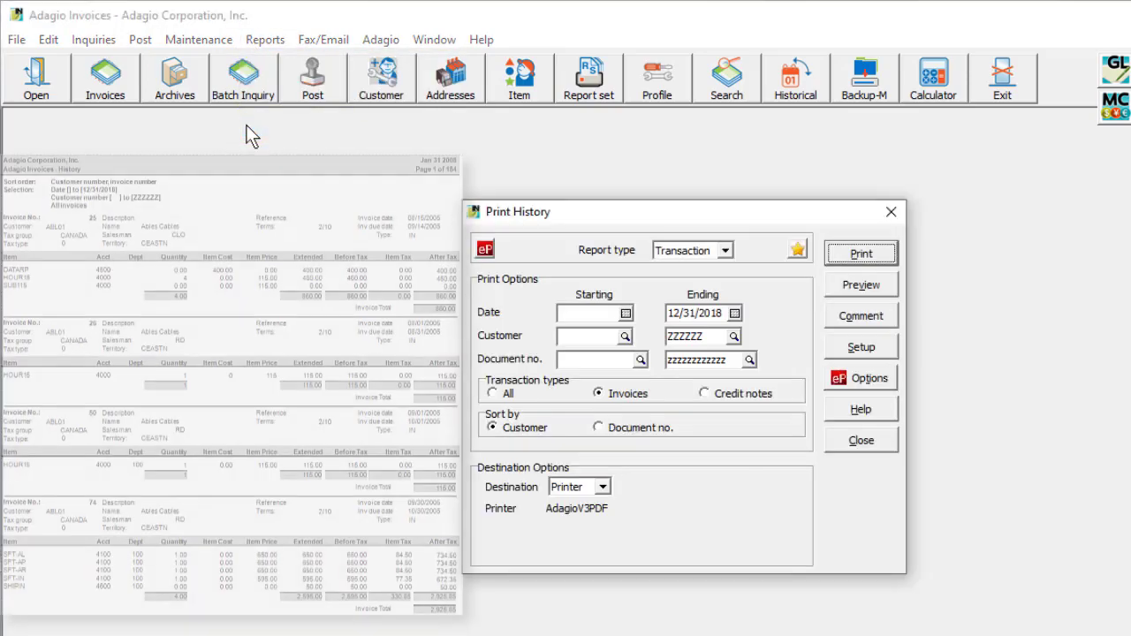